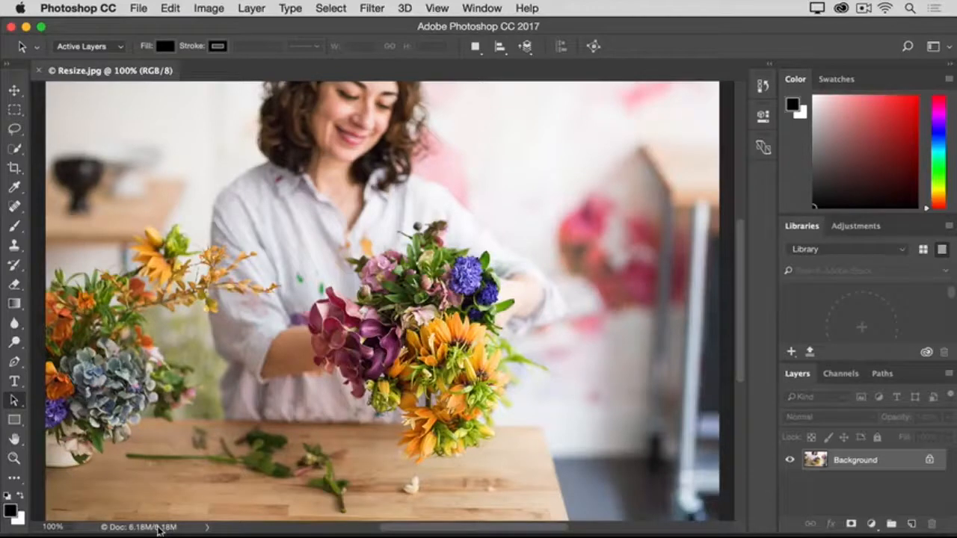
Check the photo's dimensions and resolution in the document info, and open the Image Size dialog with an enlarged preview
click(158, 528)
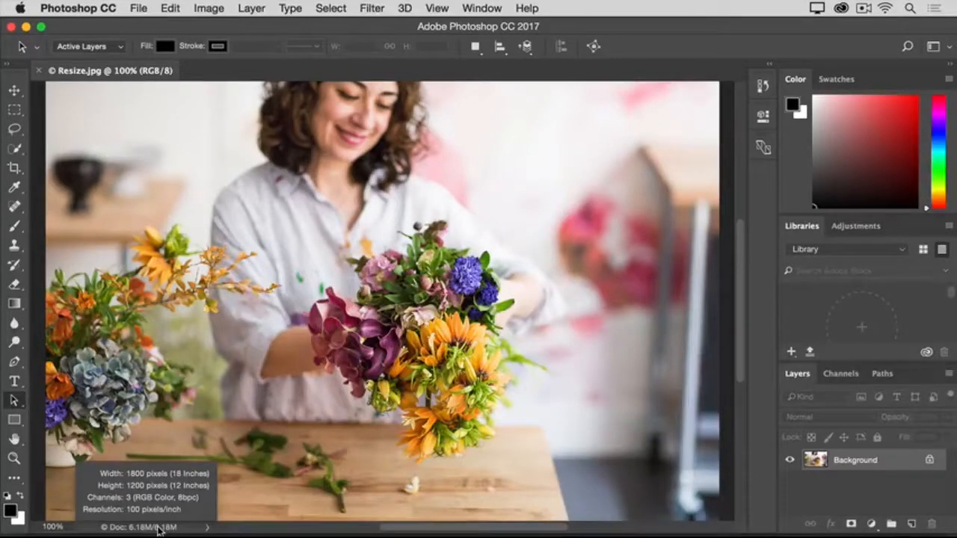
click(158, 528)
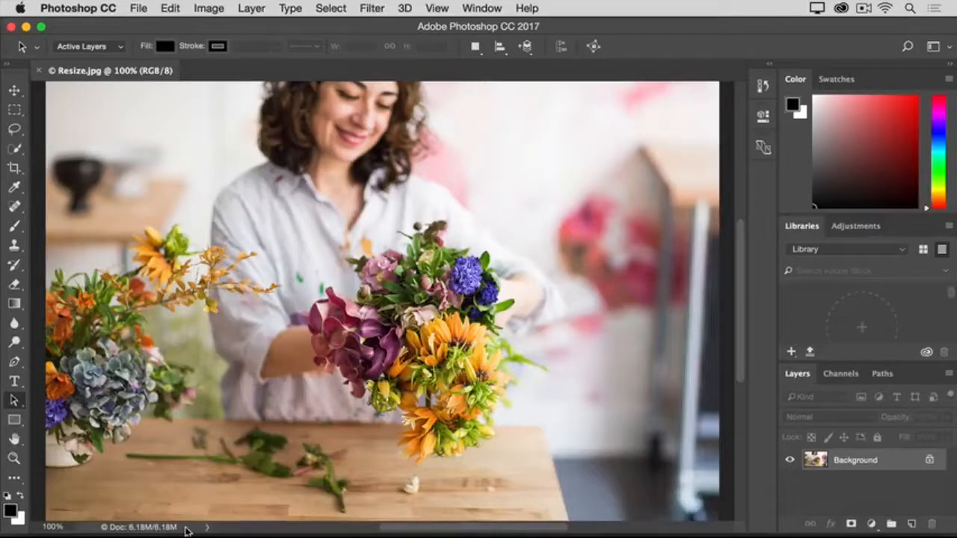
click(202, 9)
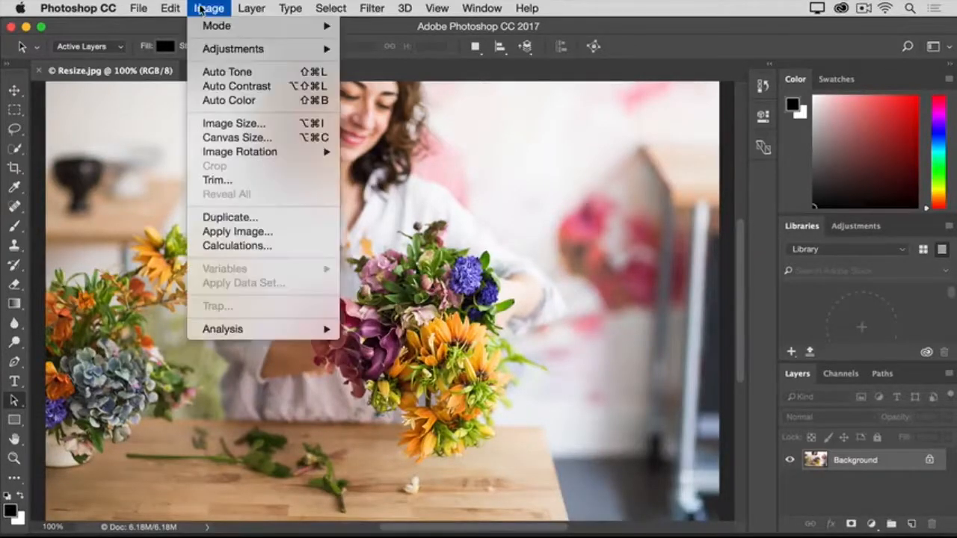
click(201, 125)
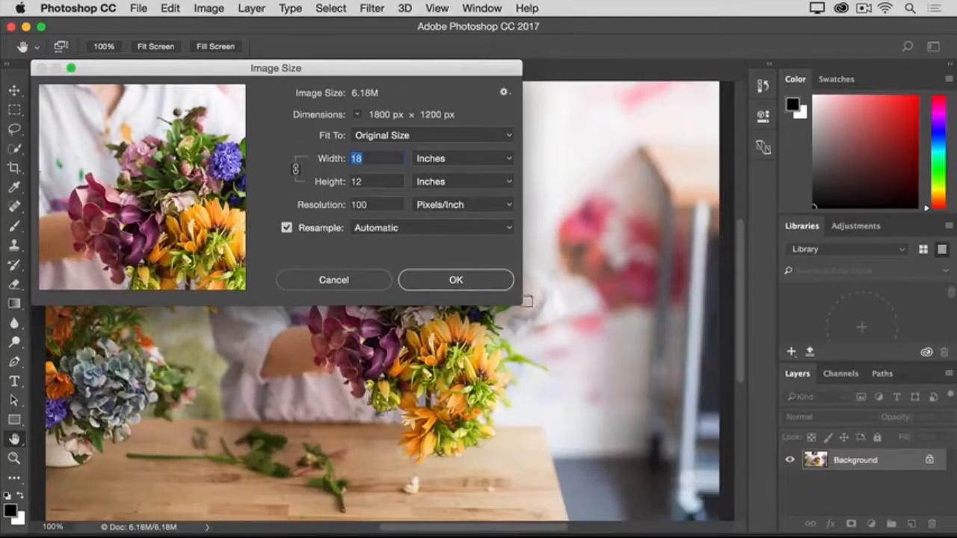
drag(518, 302, 747, 522)
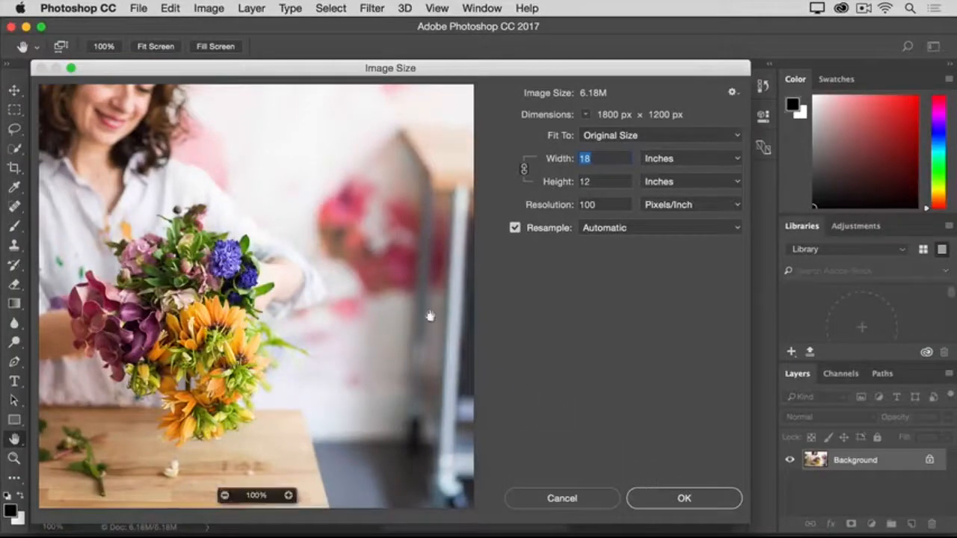
Resize the photo to 900 pixels wide with its proportions linked, and check the resulting document dimensions
click(524, 169)
click(523, 169)
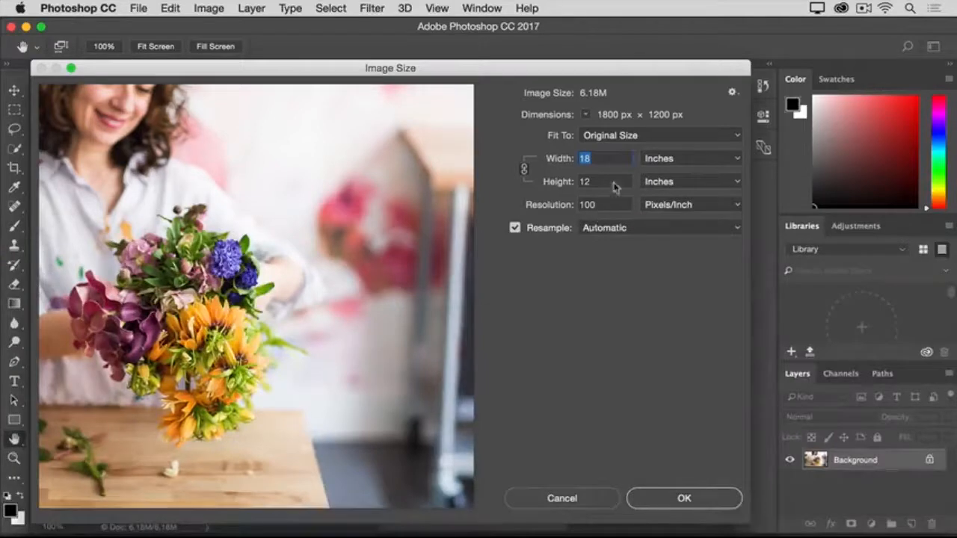
click(695, 159)
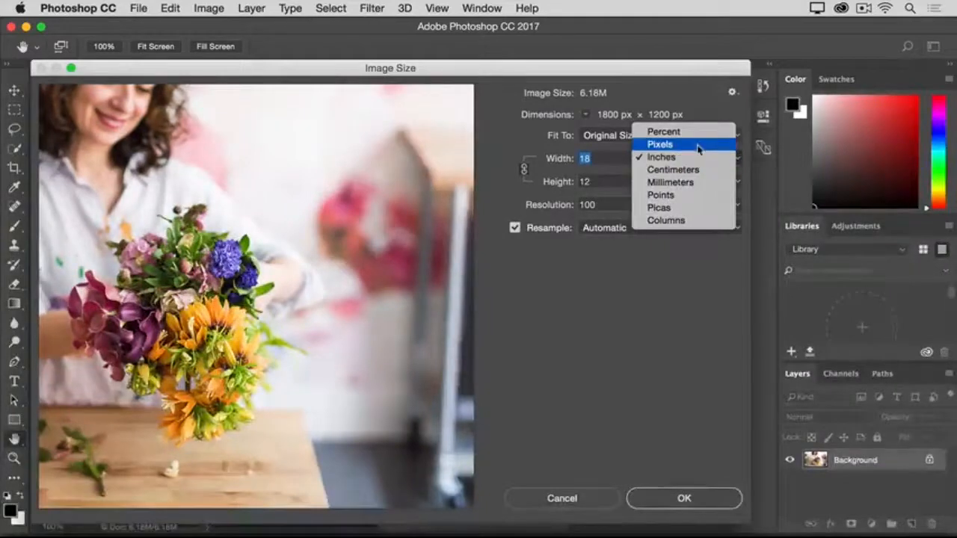
click(697, 146)
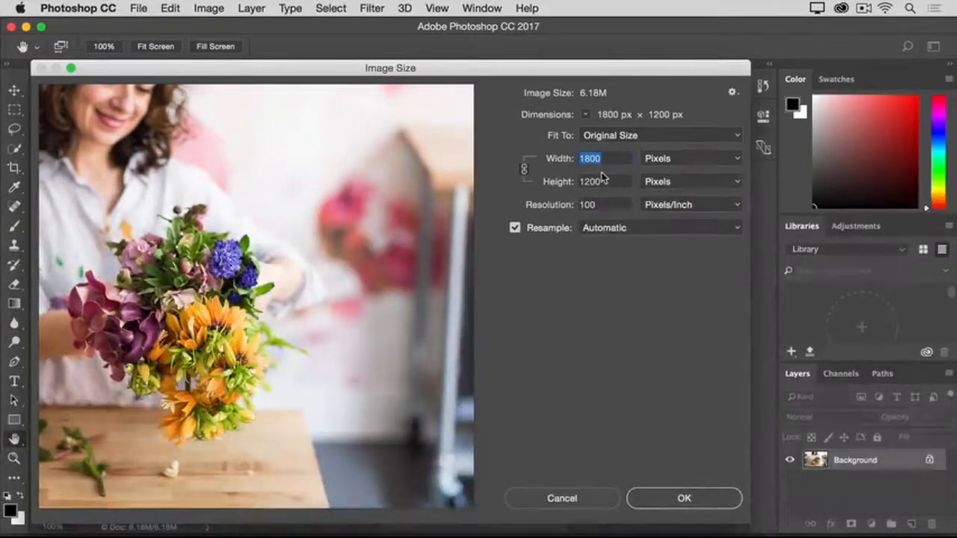
text(900)
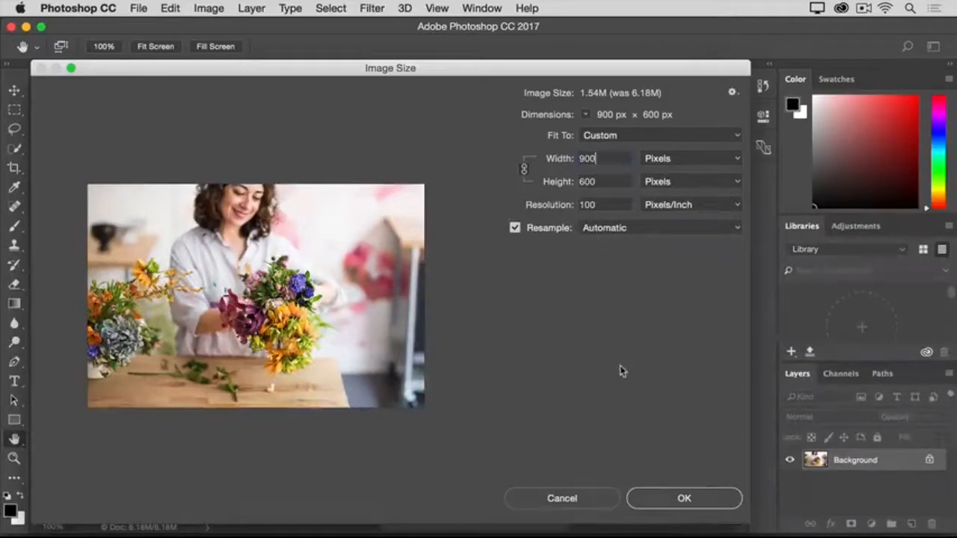
click(652, 502)
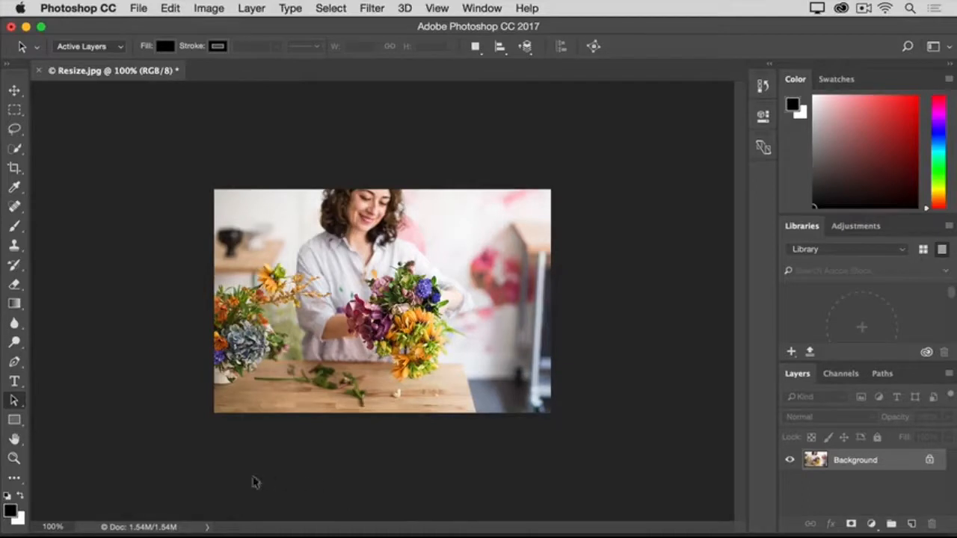
click(147, 528)
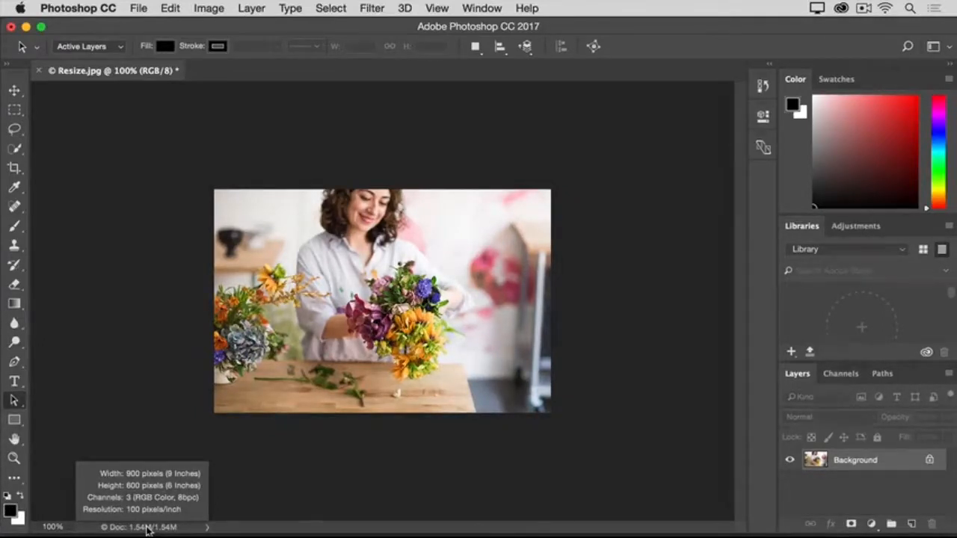
drag(147, 530, 272, 484)
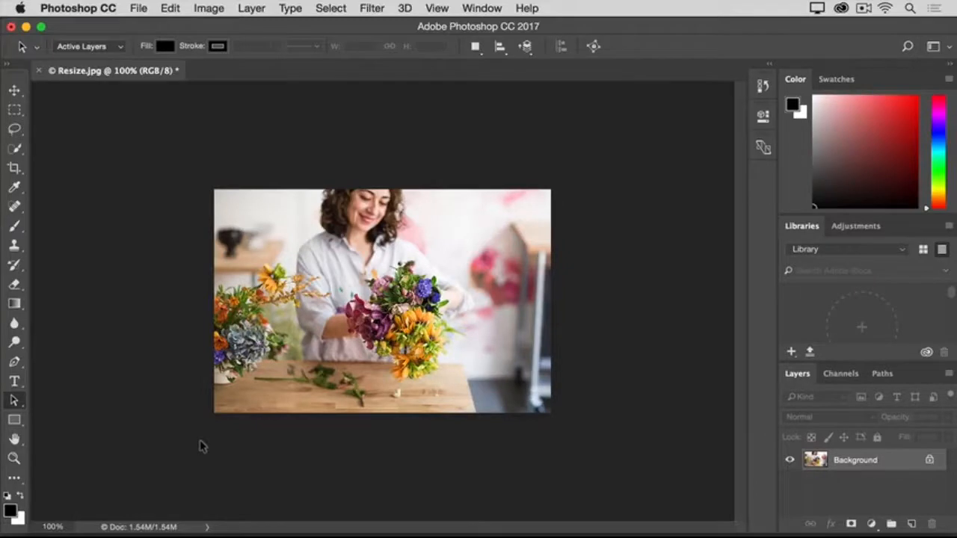
Save the resized photo as a separate JPEG named Resize-web.jpg at Maximum quality, 12
click(138, 8)
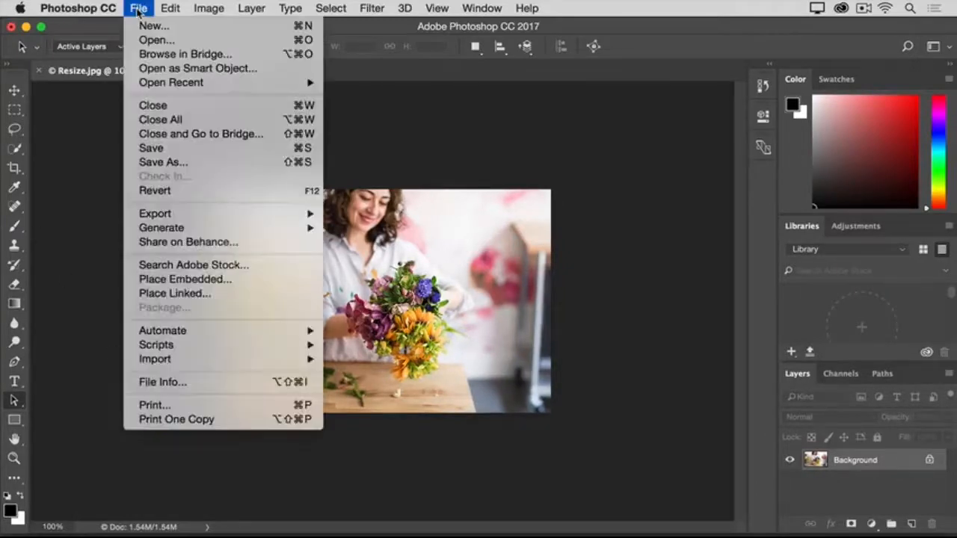
click(133, 163)
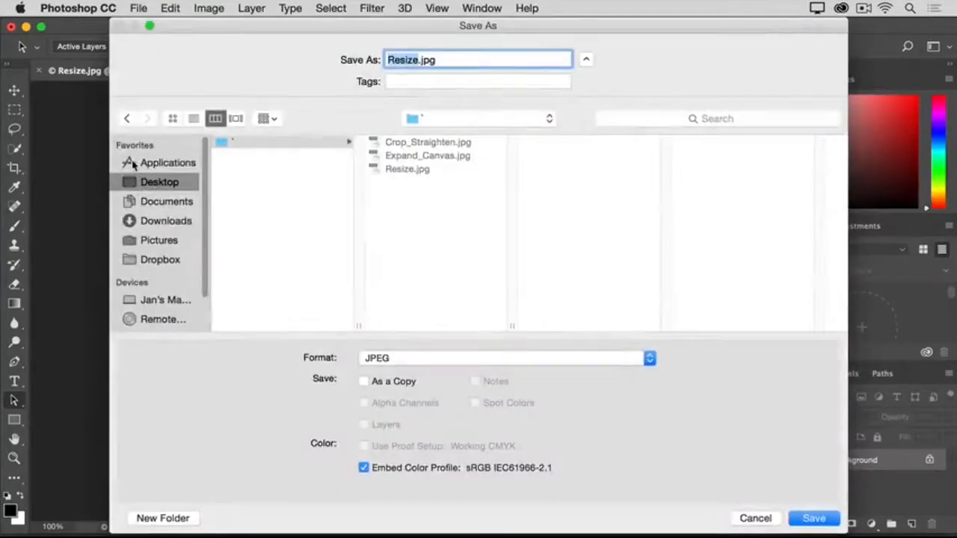
click(418, 61)
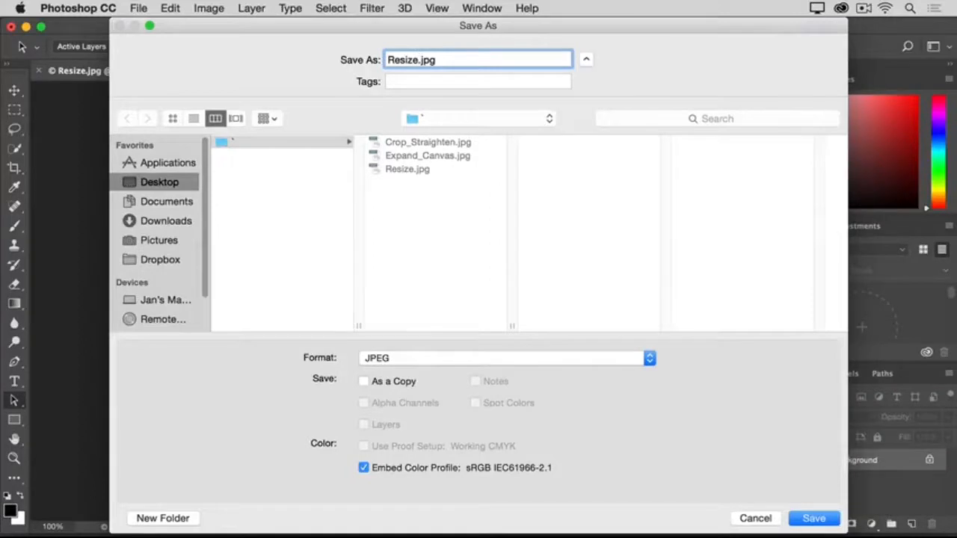
text(-we)
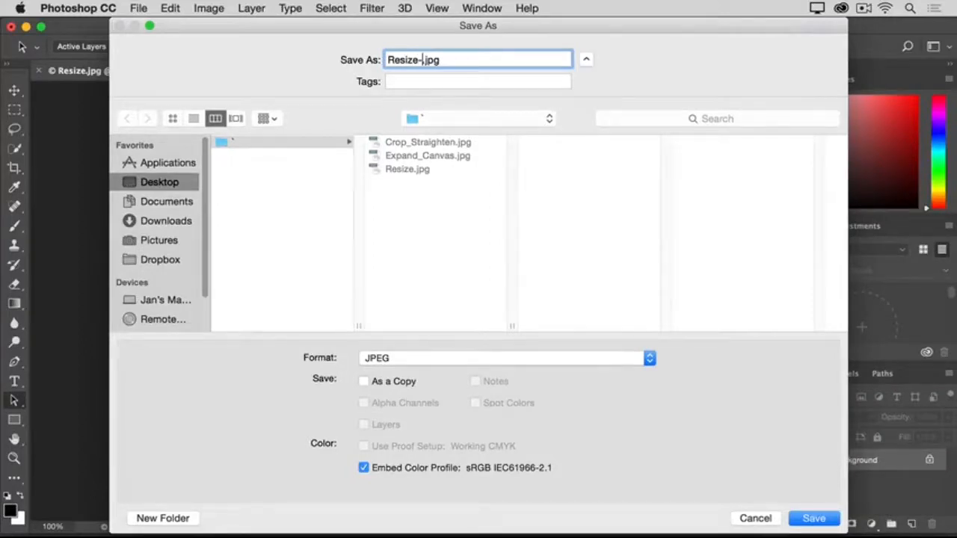
text(b)
click(813, 520)
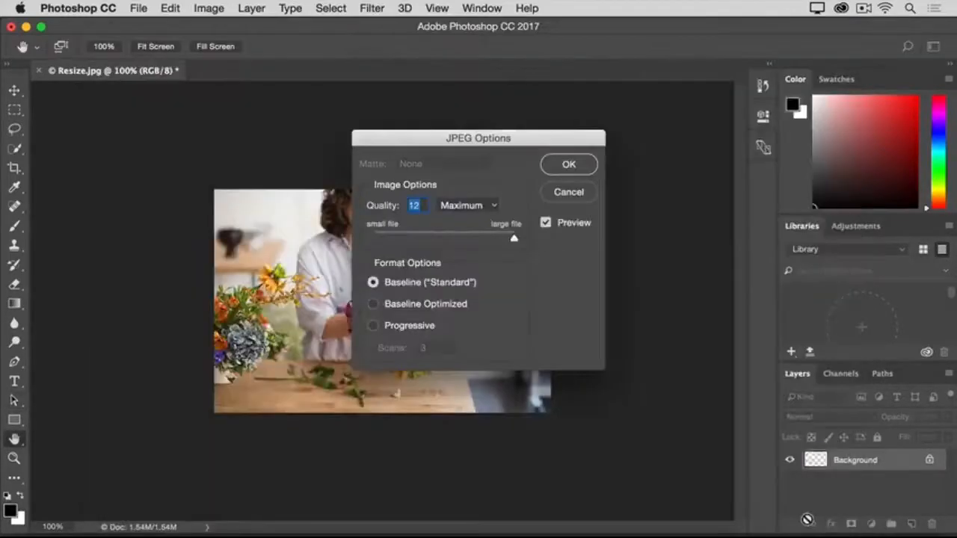
click(567, 165)
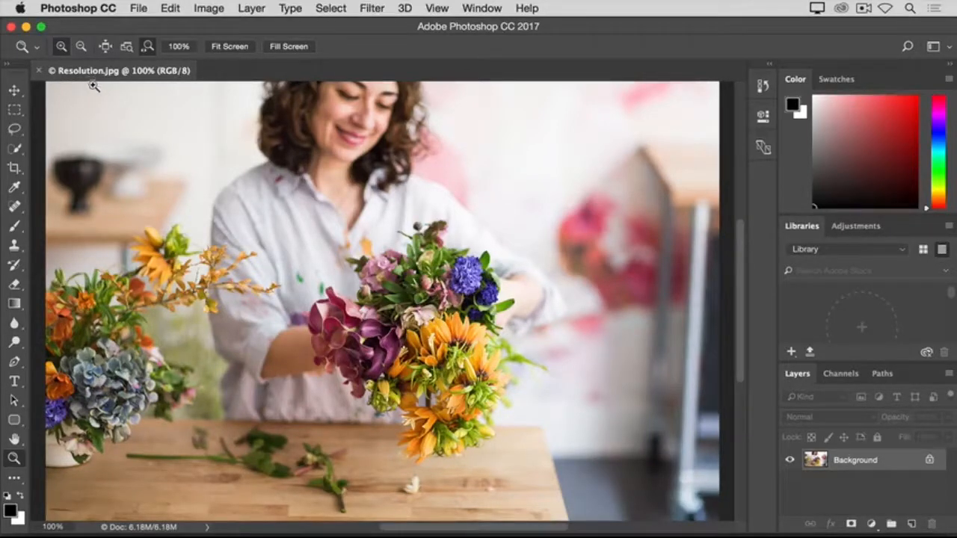
Set the resolution of Resolution.jpg to 300 pixels/inch with resampling turned off
click(200, 11)
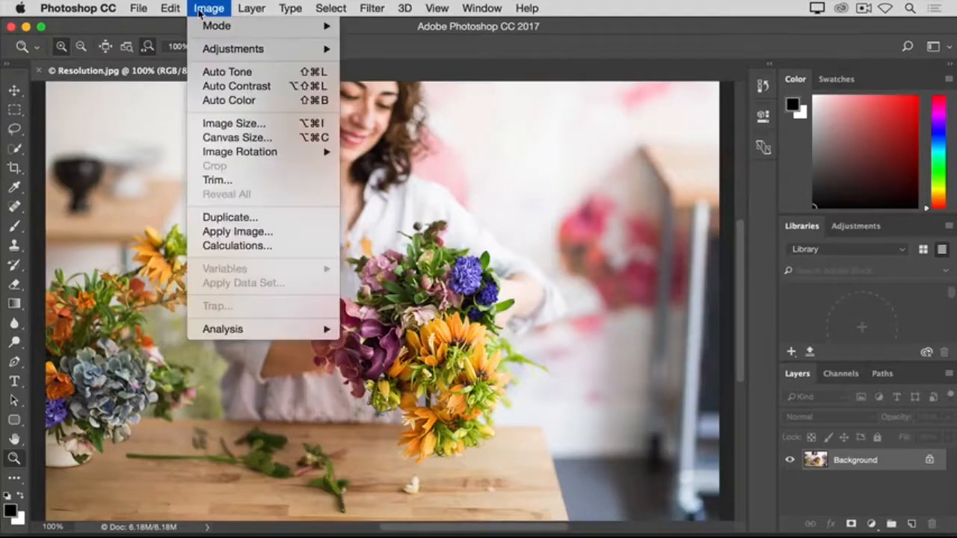
click(201, 127)
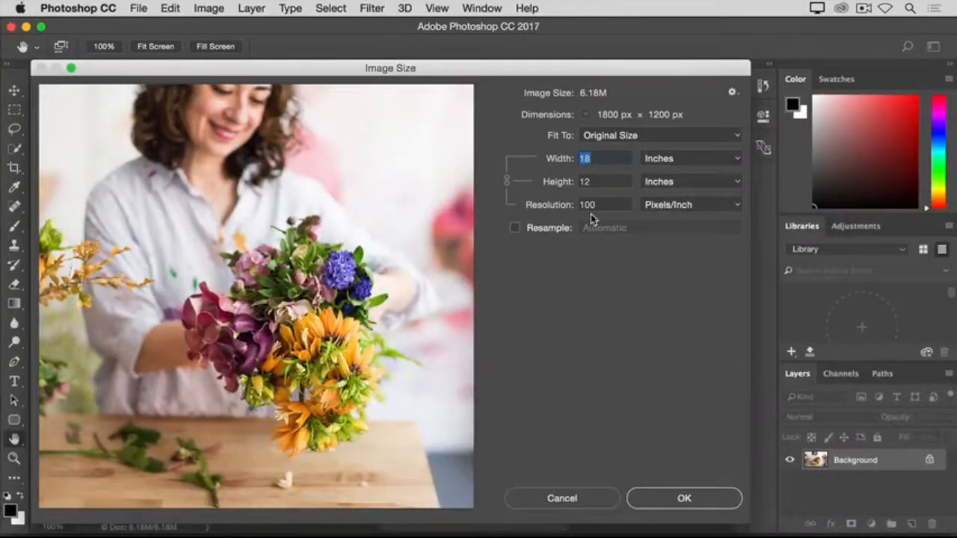
key(Tab)
key(Tab)
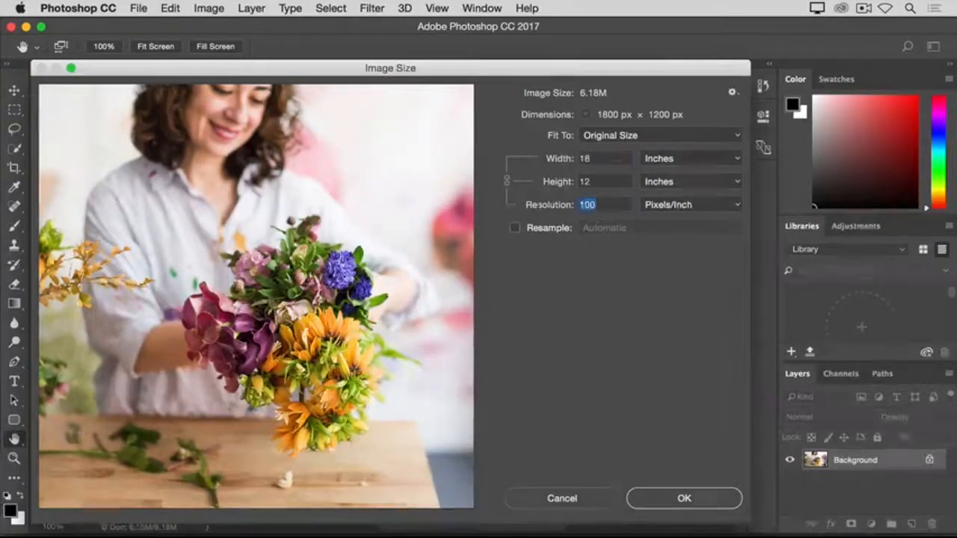
text(300)
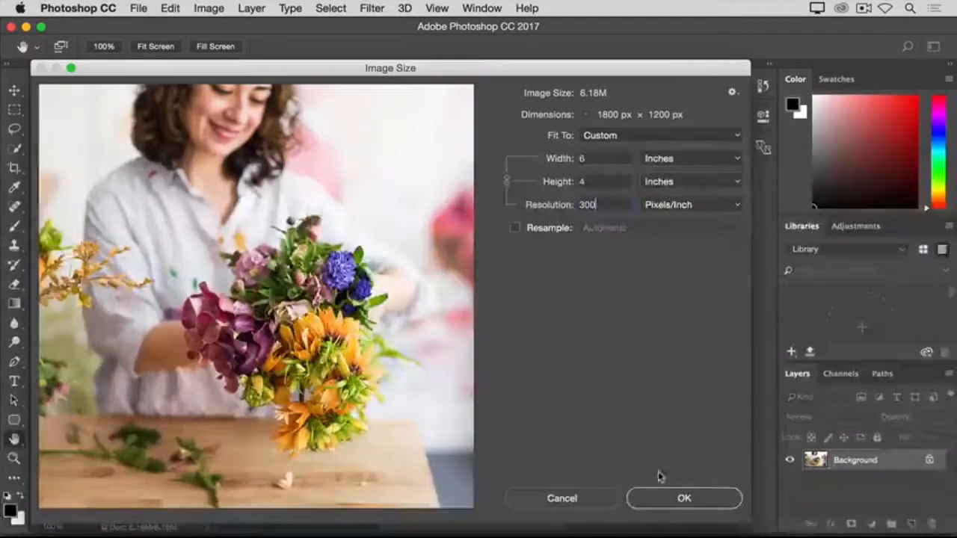
click(658, 500)
key(z)
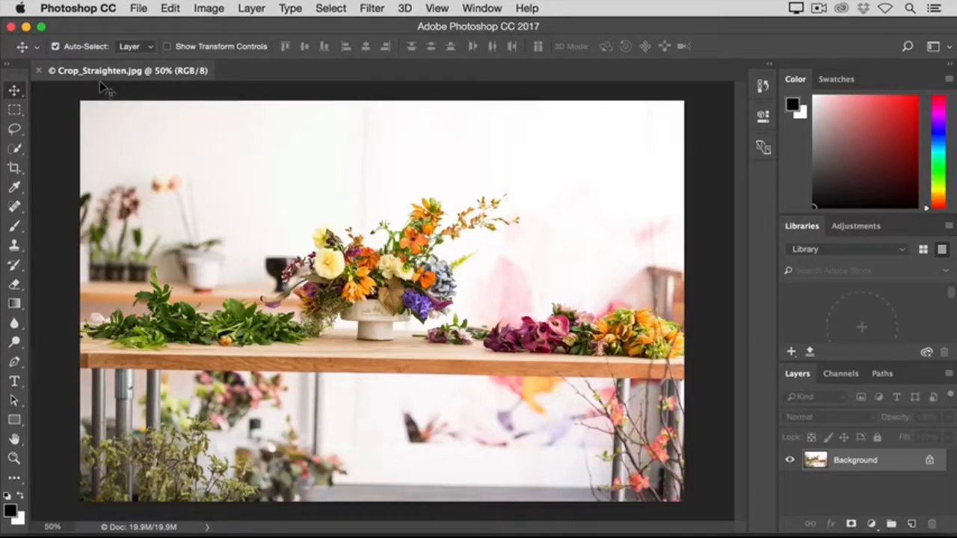
Crop Crop_Straighten.jpg around the central flower arrangement with Delete Cropped Pixels turned off
click(14, 170)
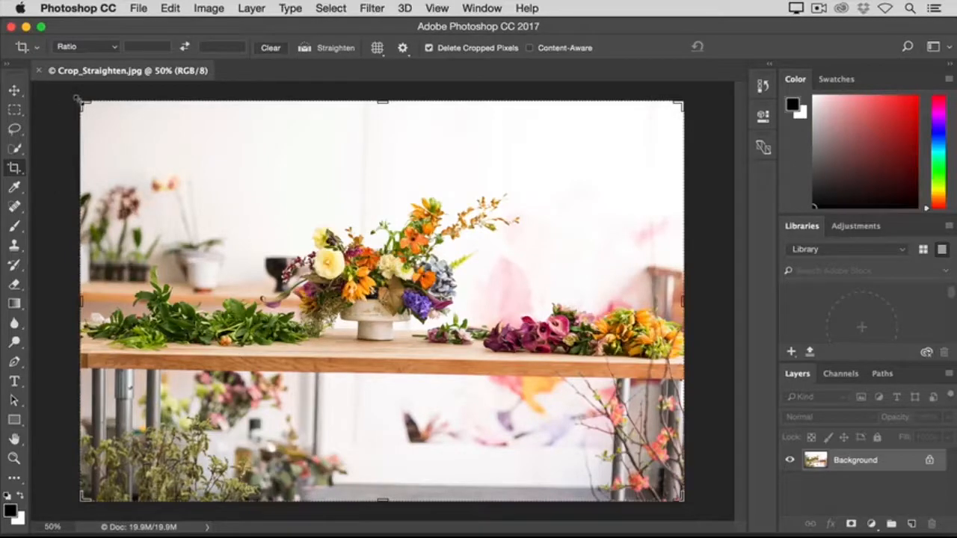
drag(77, 99, 158, 131)
drag(606, 474, 542, 420)
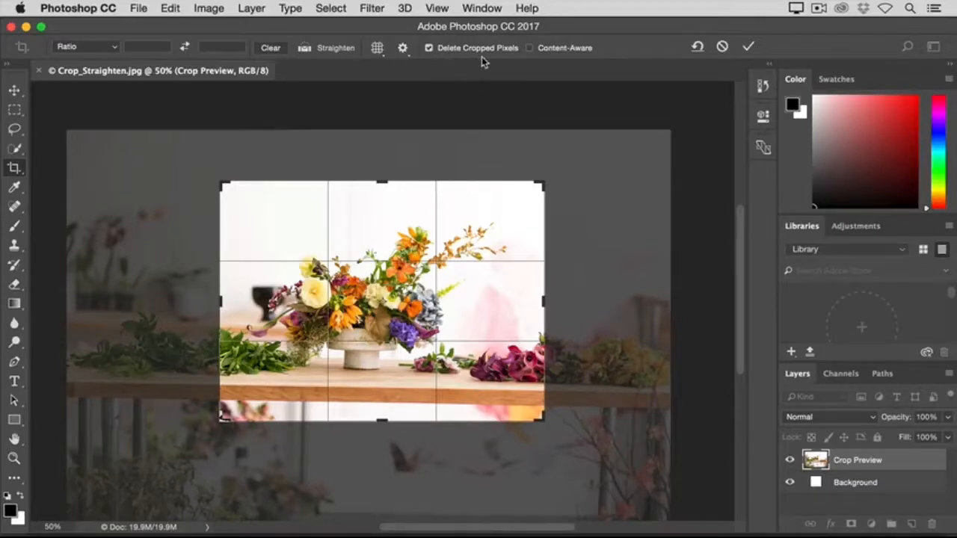
click(429, 47)
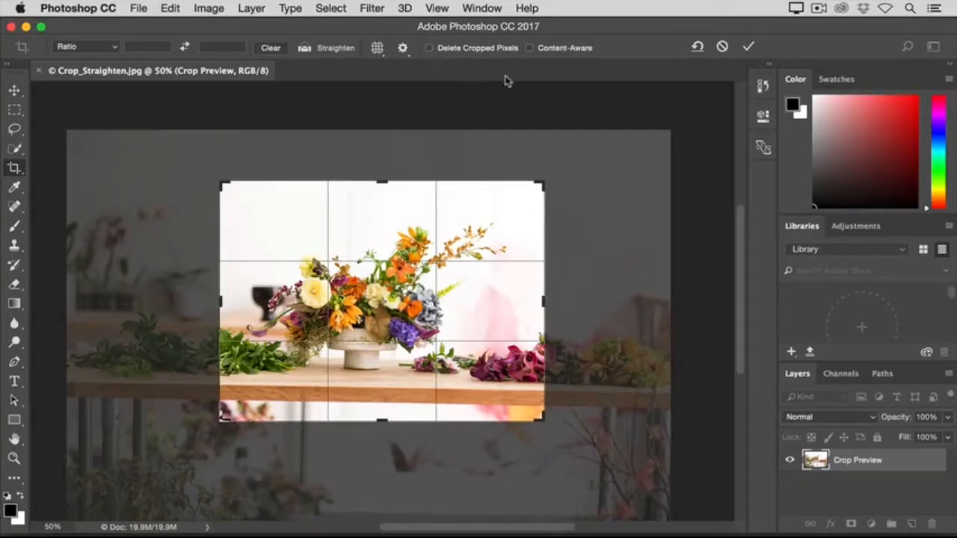
click(748, 47)
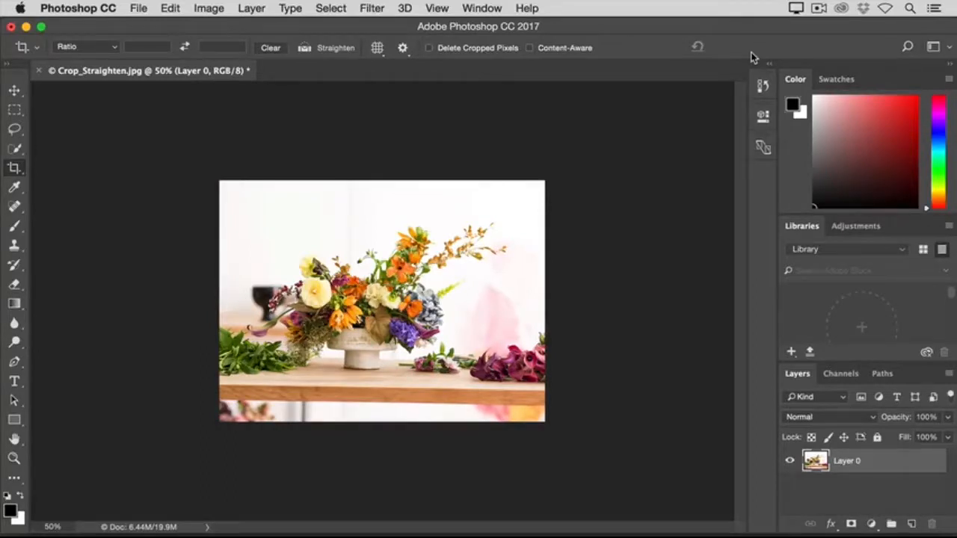
Reopen the crop, reposition the photo within it, and apply a tighter crop around the vase of flowers
click(452, 217)
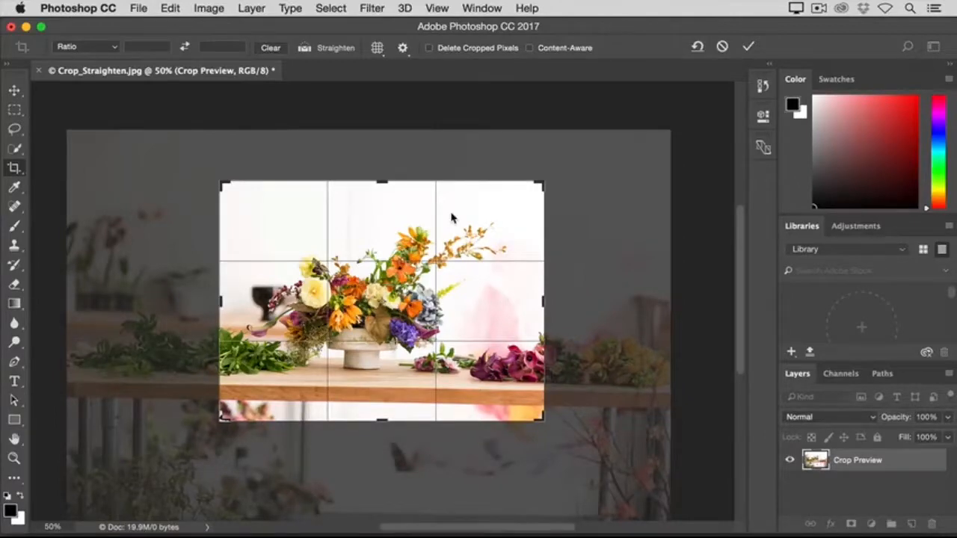
drag(215, 414, 207, 423)
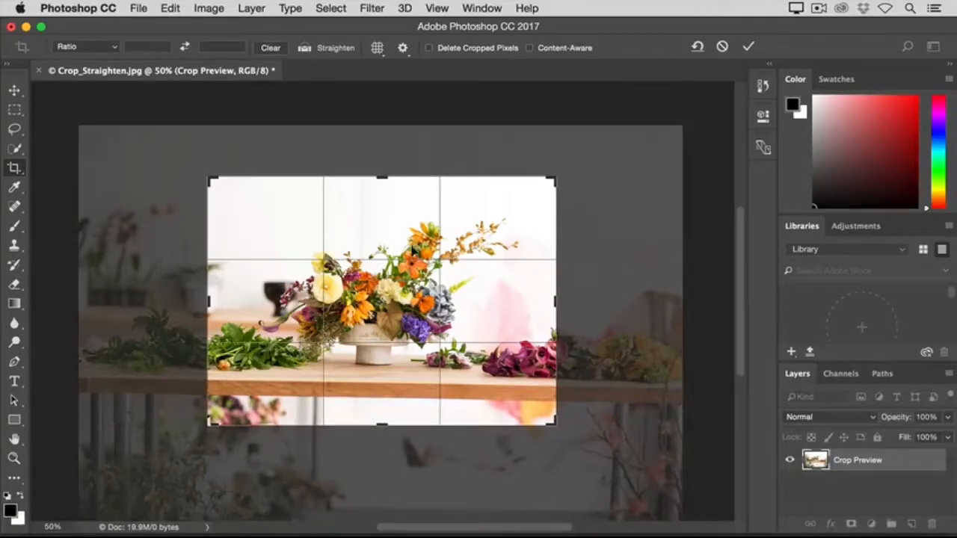
drag(394, 302, 446, 264)
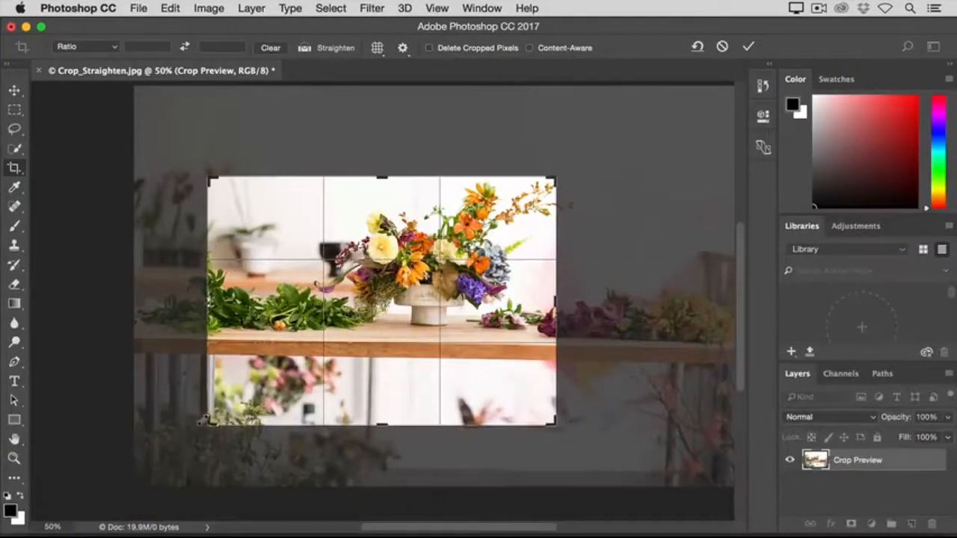
drag(204, 420, 259, 397)
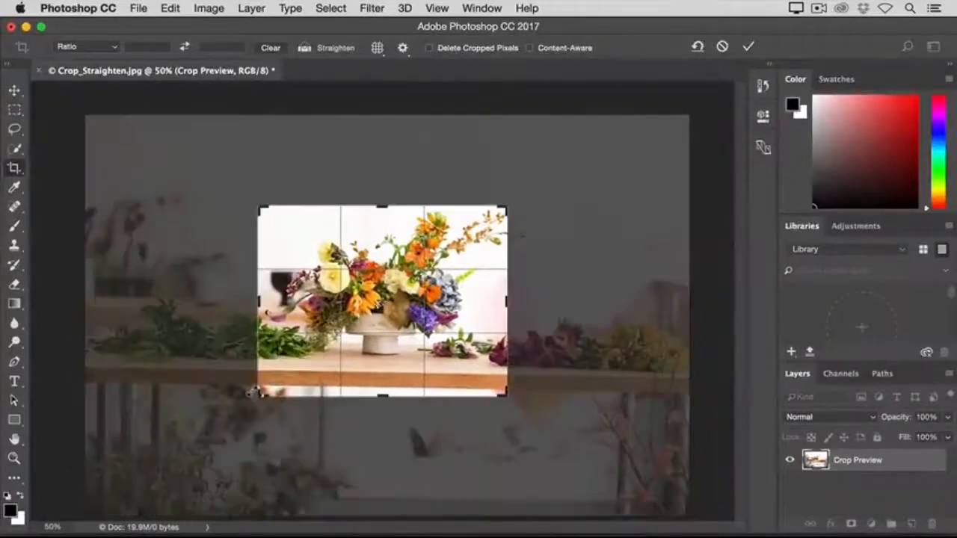
click(748, 46)
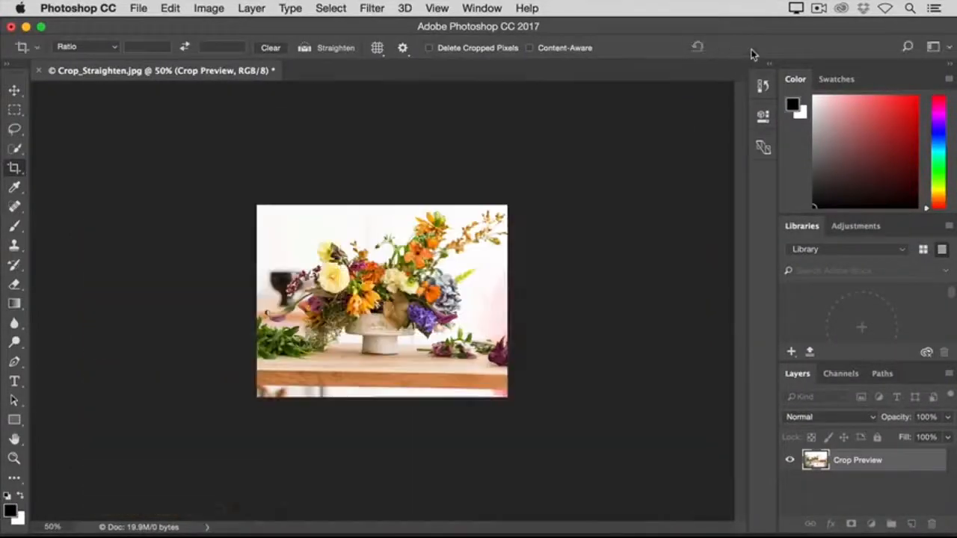
Reactivate the crop, try rotating the photo slightly within it, and undo the rotation
click(457, 264)
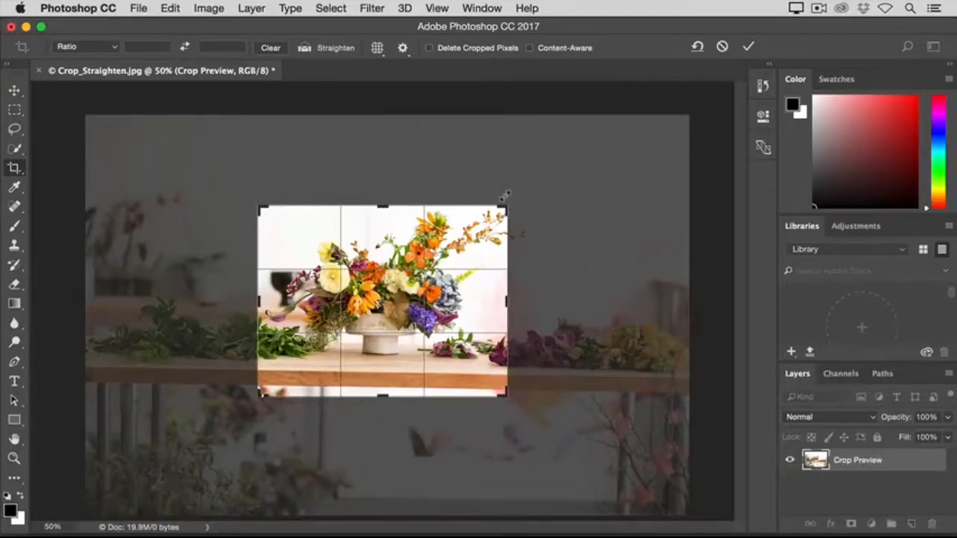
drag(507, 190, 507, 189)
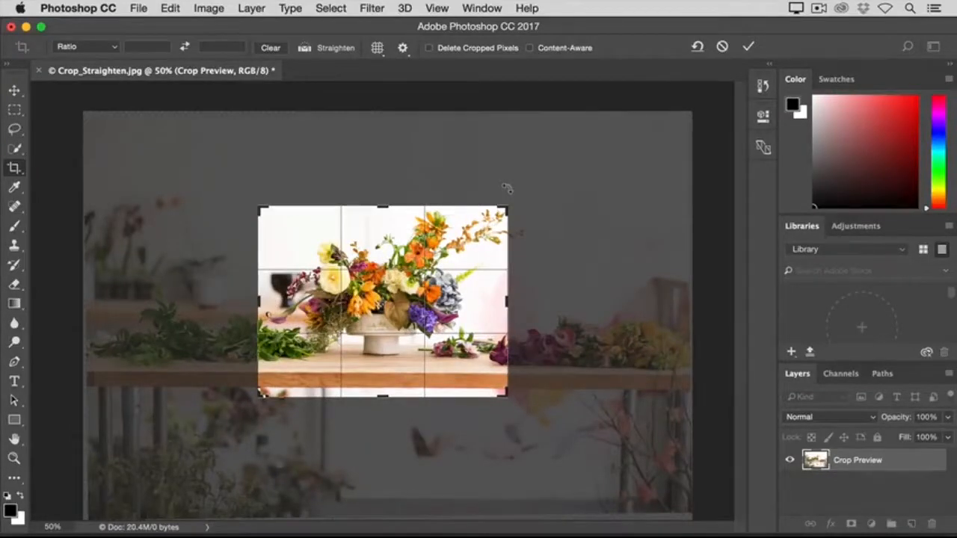
key(super+z)
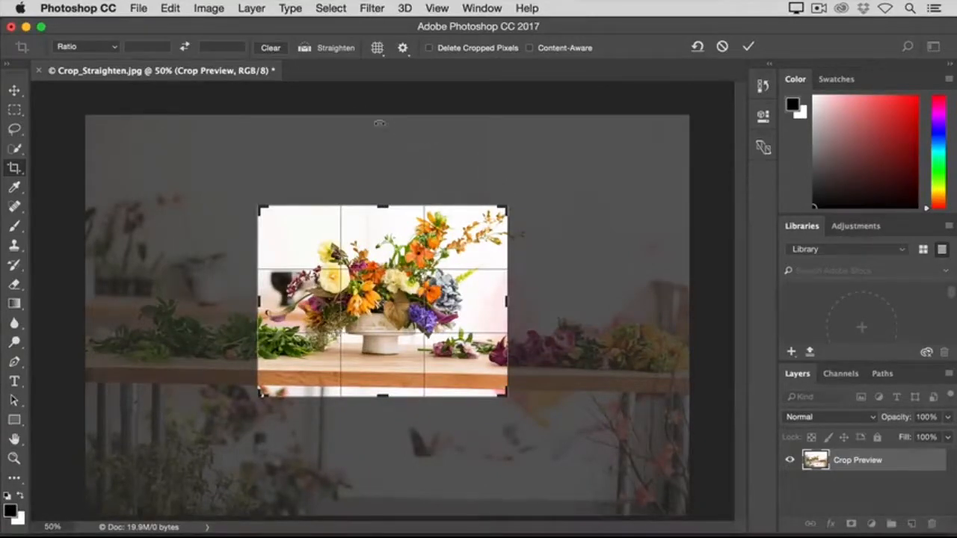
Straighten the photo along the tabletop, trim the lower edge of the crop to the table, and apply the crop
click(307, 51)
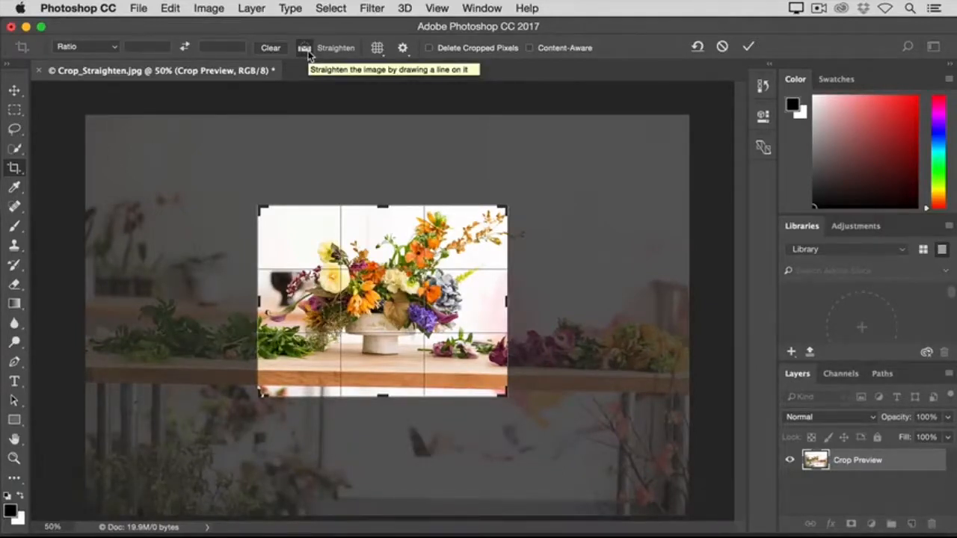
click(306, 51)
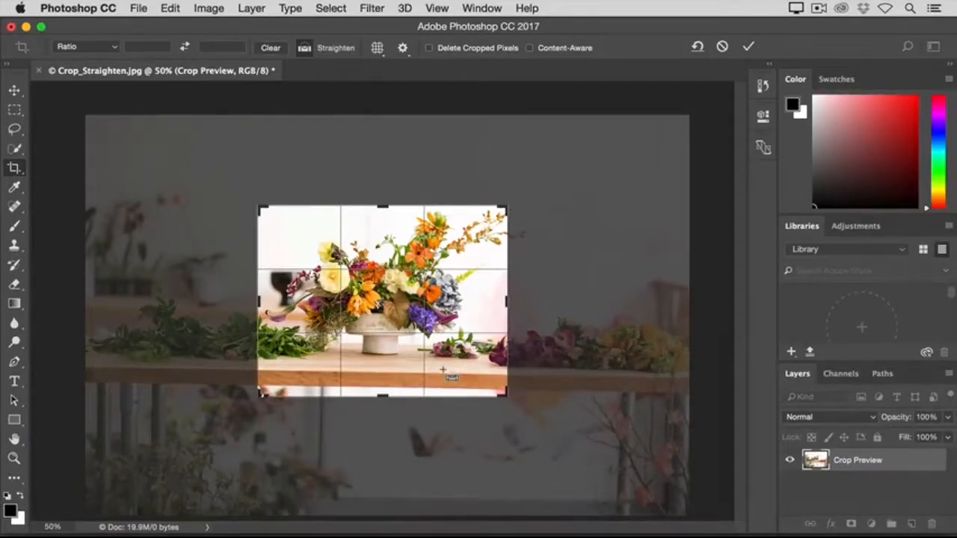
drag(443, 370, 327, 367)
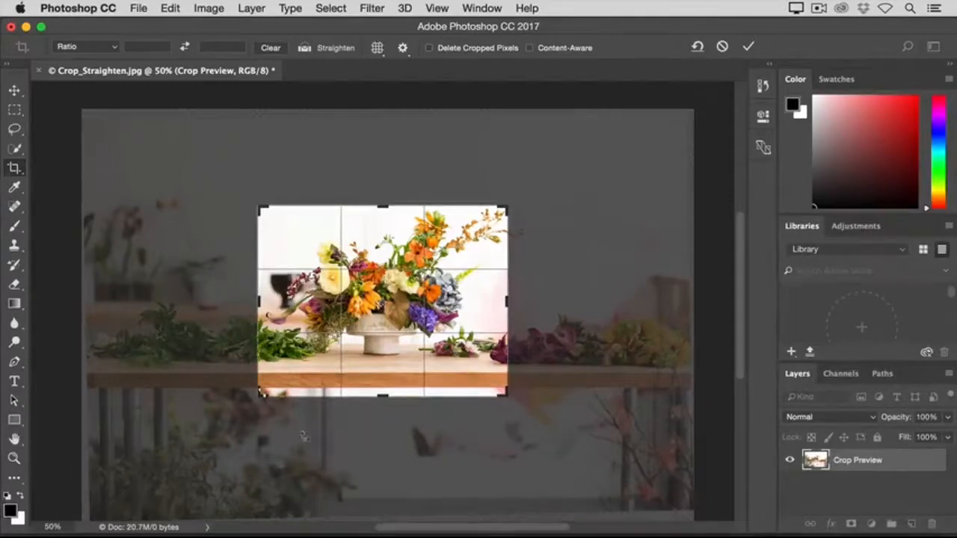
drag(380, 395, 385, 329)
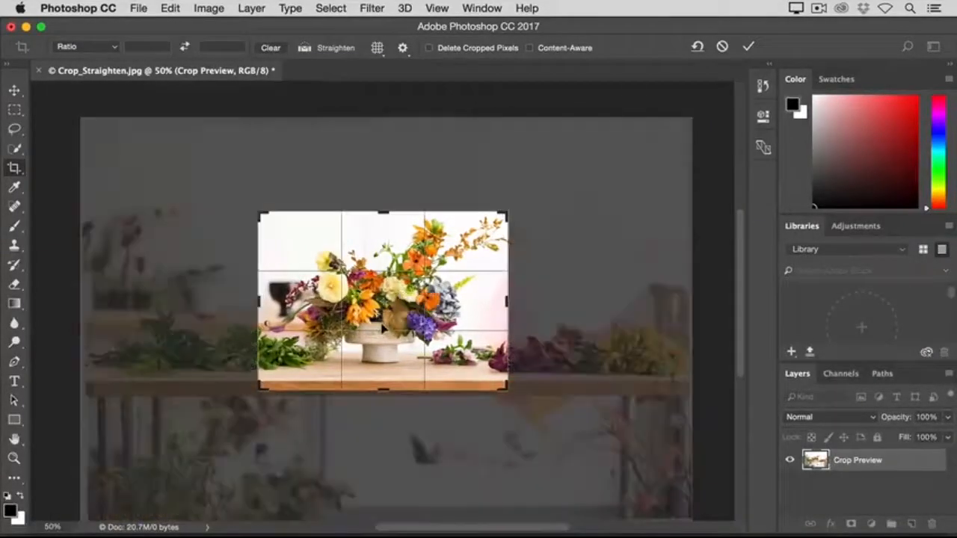
click(747, 47)
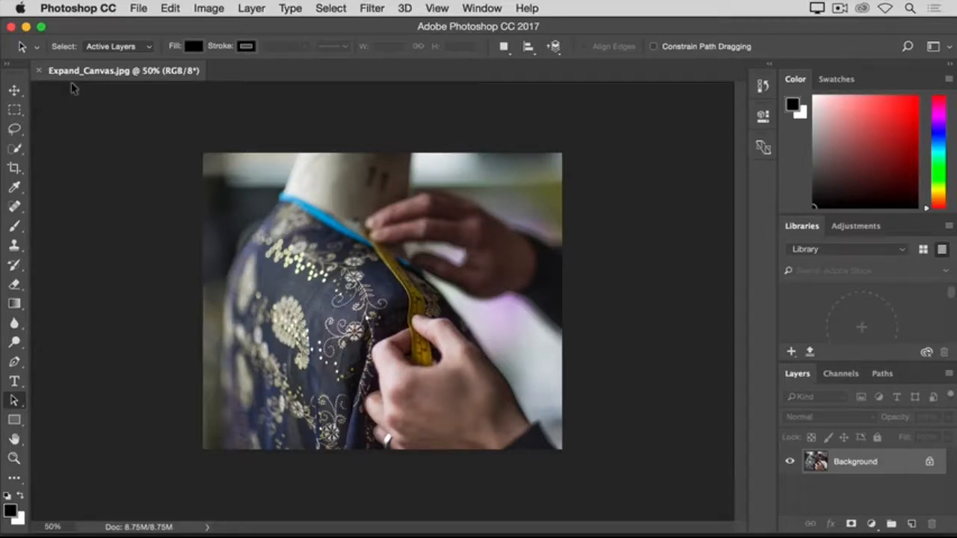
Try widening the canvas of Expand_Canvas.jpg by a relative 400 pixels with the centre anchor, and undo the extension
click(199, 10)
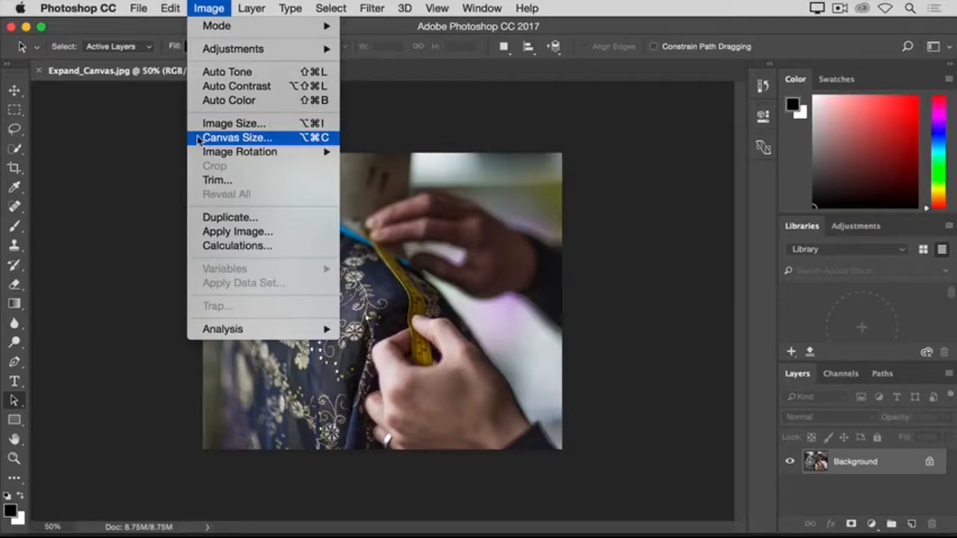
click(198, 141)
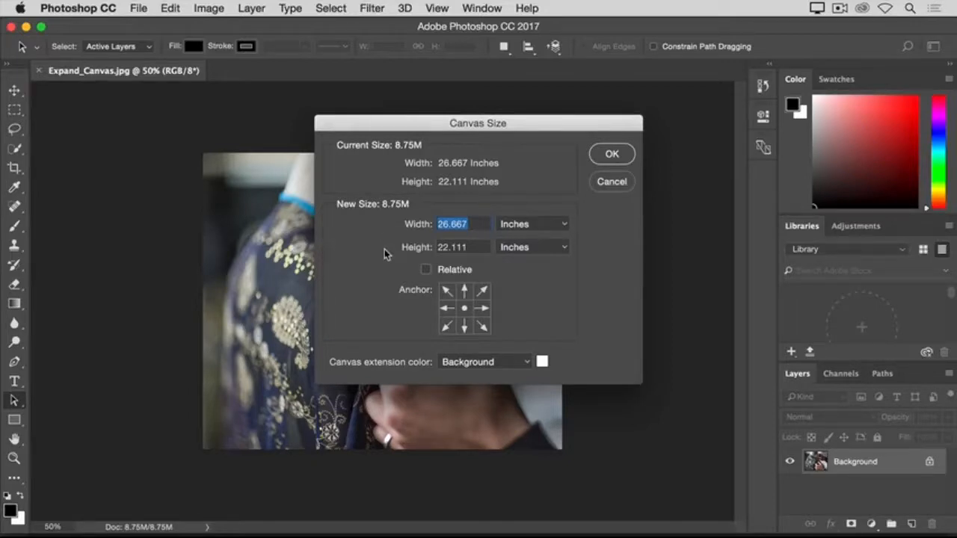
click(556, 231)
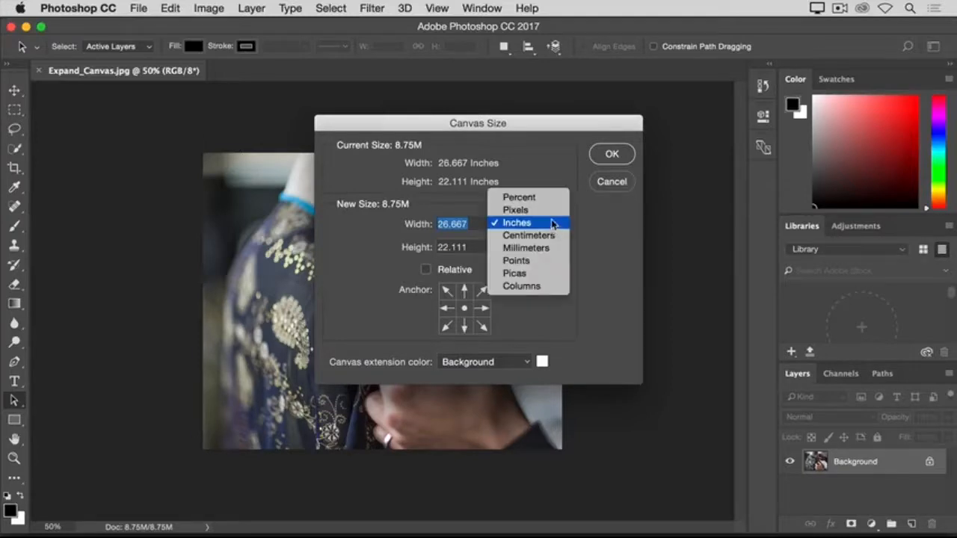
click(563, 216)
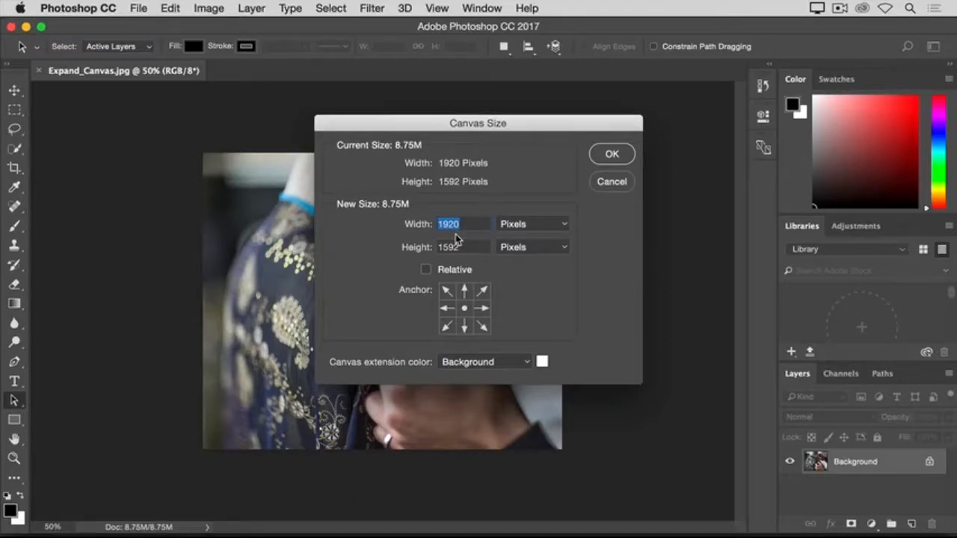
click(426, 270)
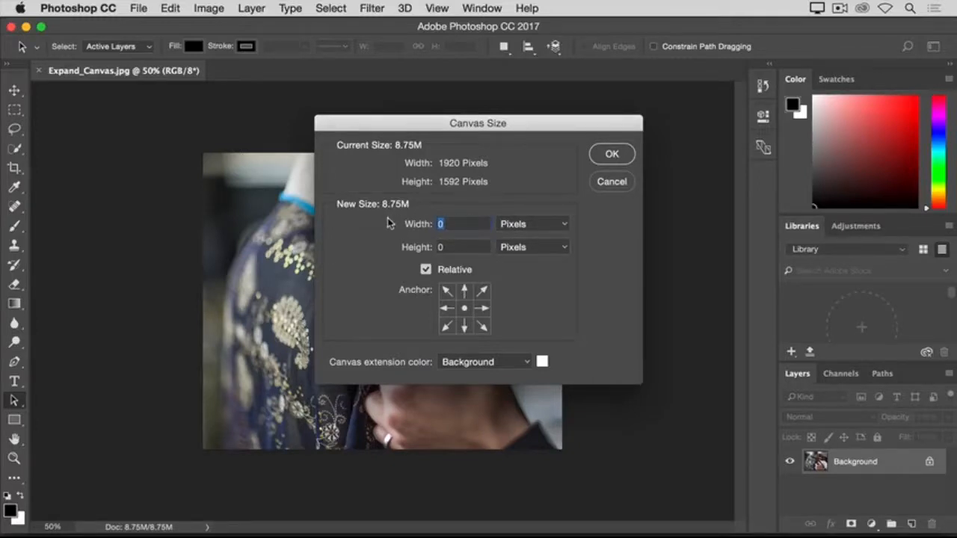
text(400)
click(614, 155)
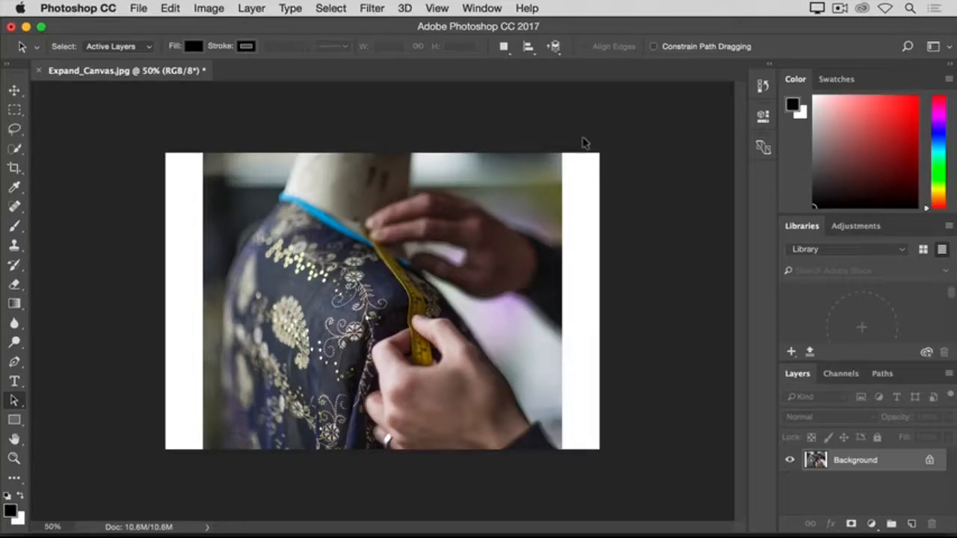
key(super+z)
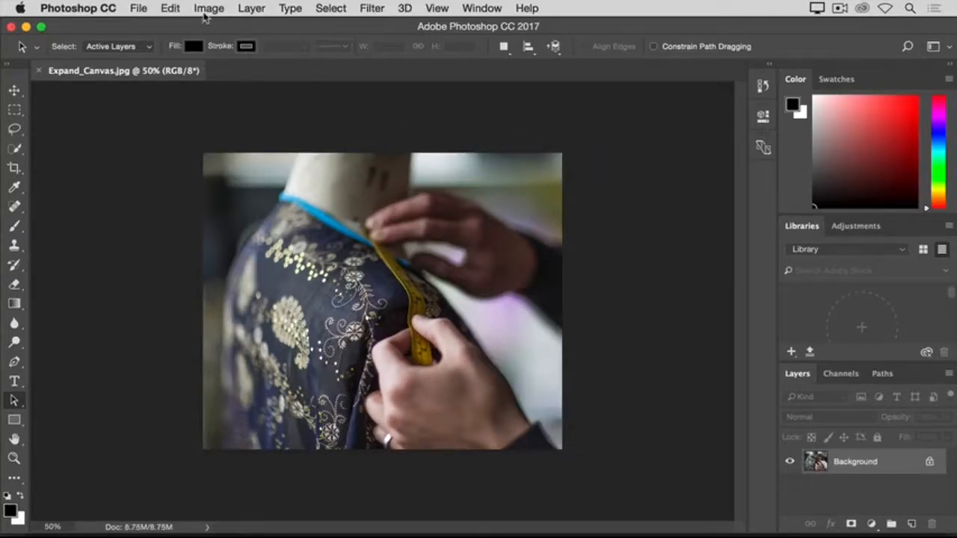
Extend the canvas by a relative 800 pixels in width, anchored at the middle left so the space is added on the photo's right
click(207, 11)
click(209, 139)
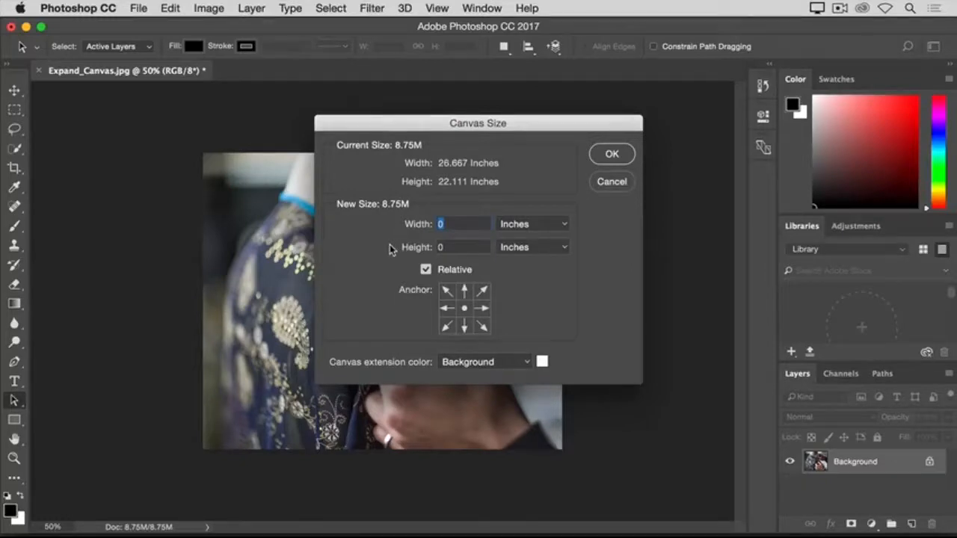
click(566, 227)
click(560, 210)
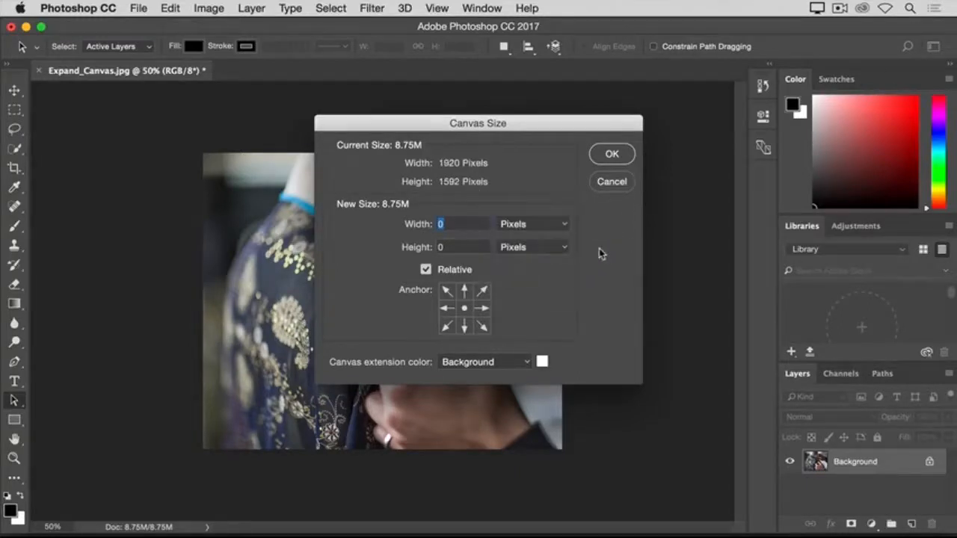
click(448, 312)
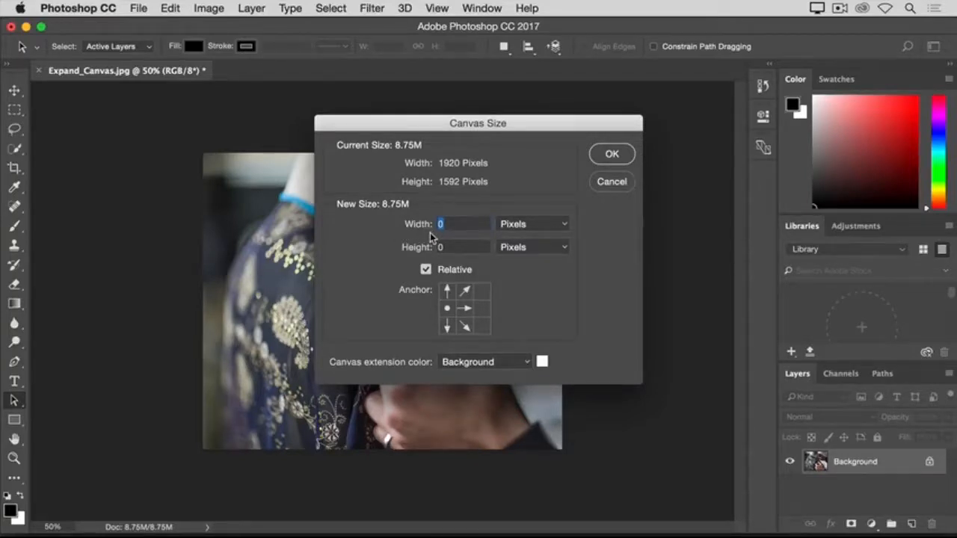
text(800)
click(592, 155)
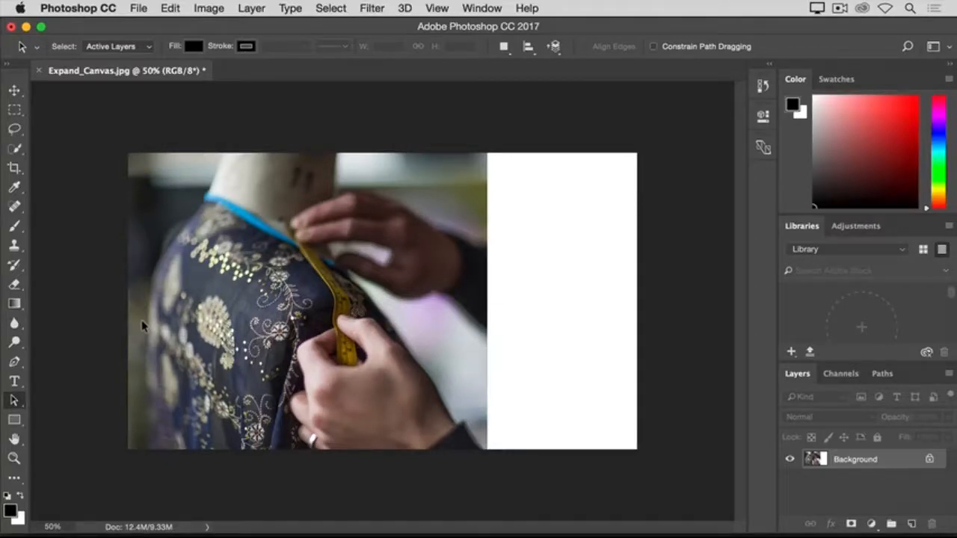
click(212, 9)
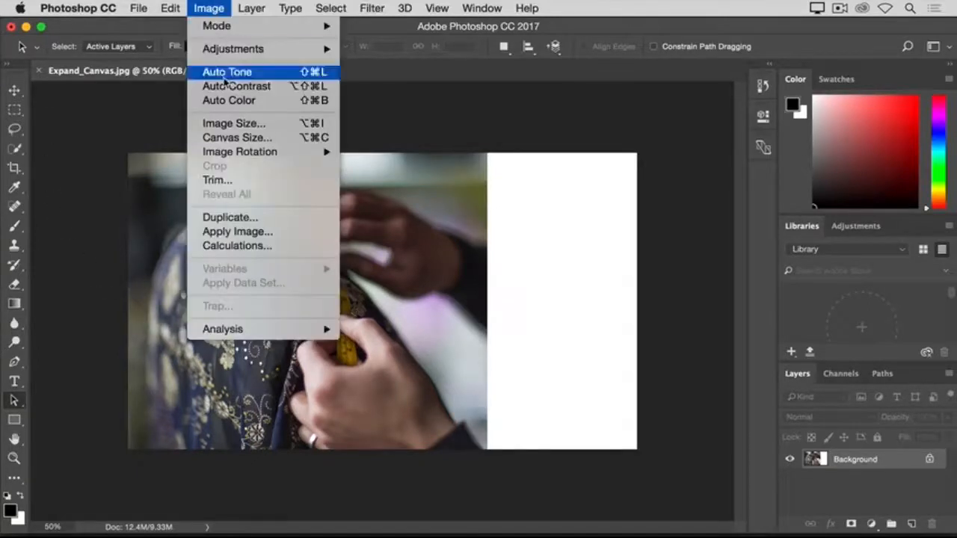
click(238, 138)
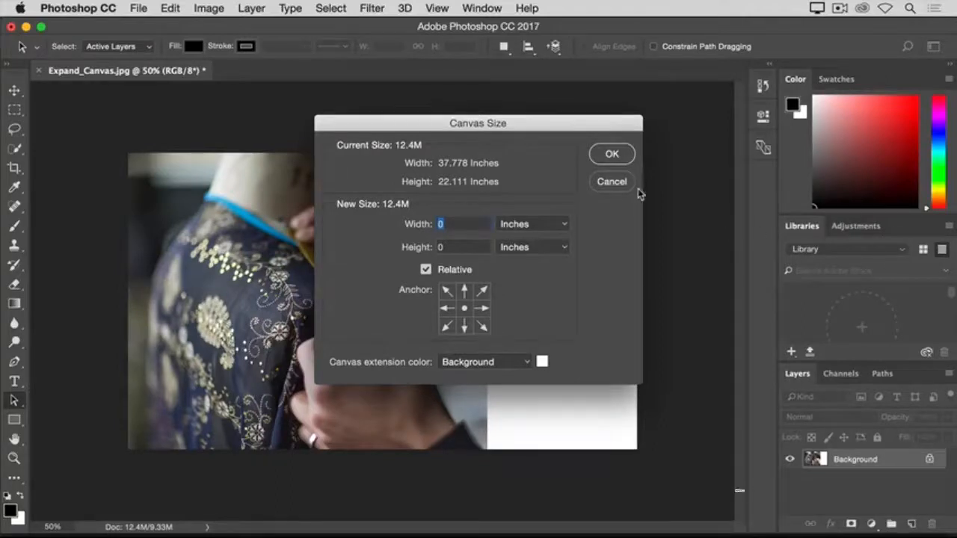
click(609, 189)
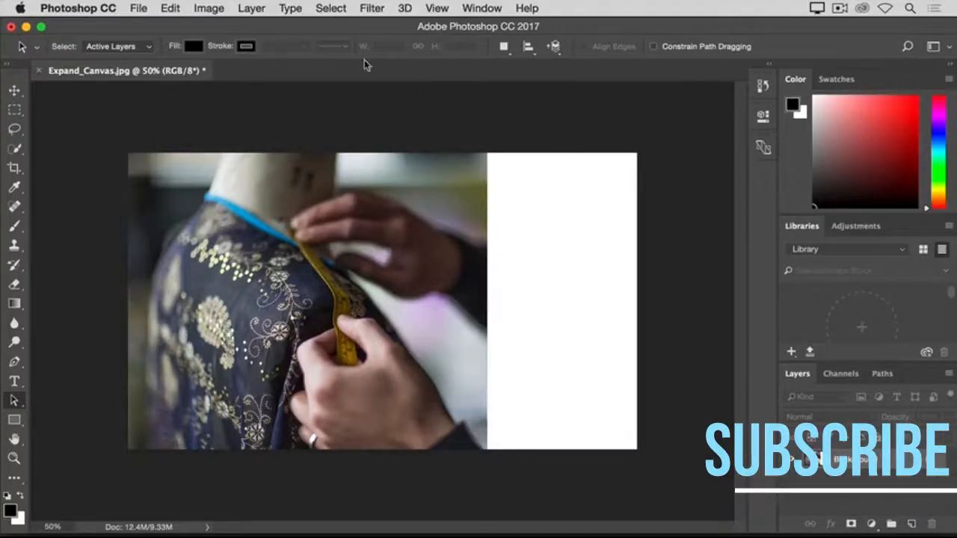
click(140, 9)
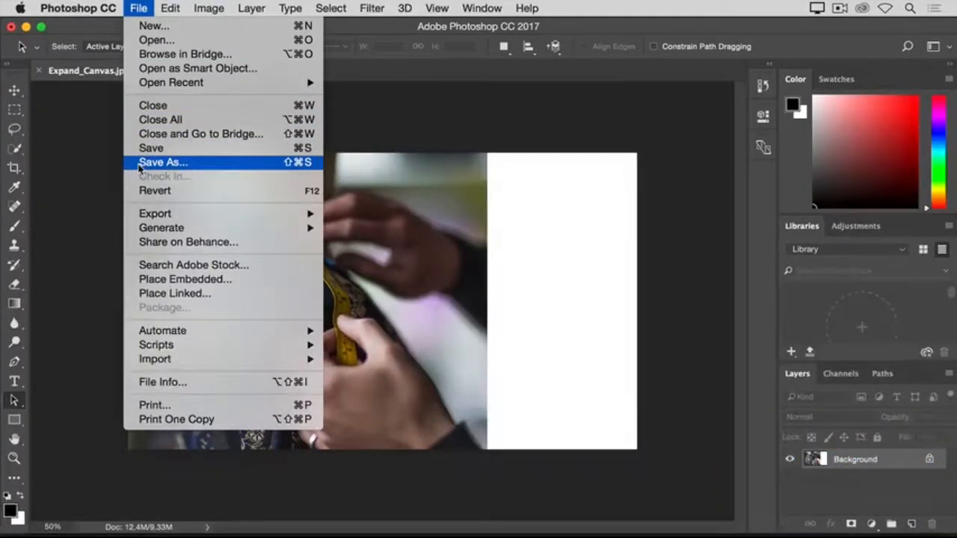
click(91, 154)
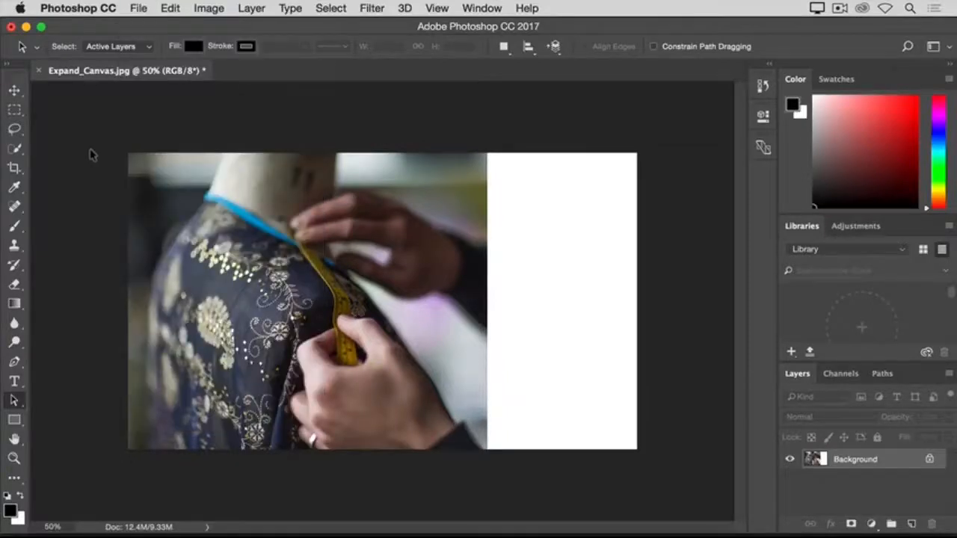